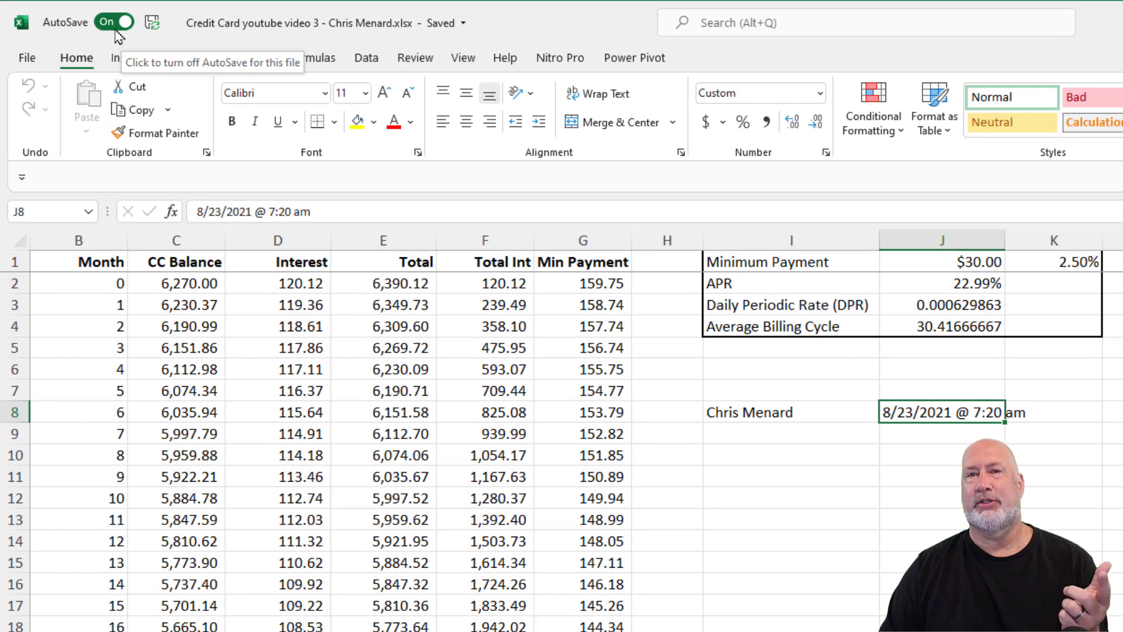
Edit the workbook name in the title bar, replacing the trailing '3' with 'by' and the author's name.
click(295, 24)
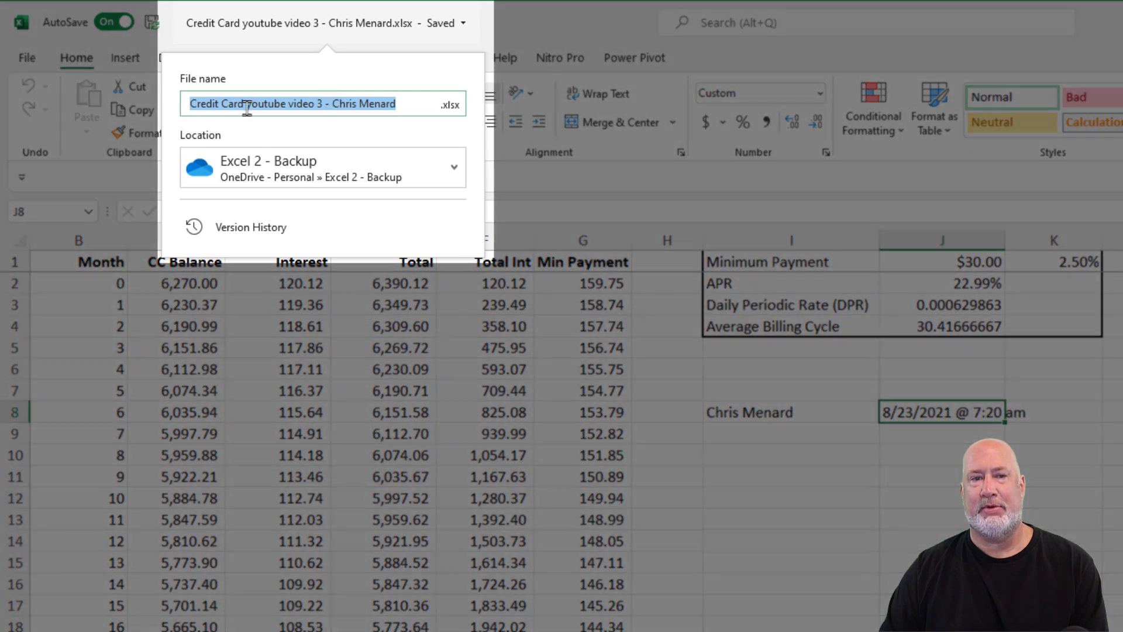
click(316, 104)
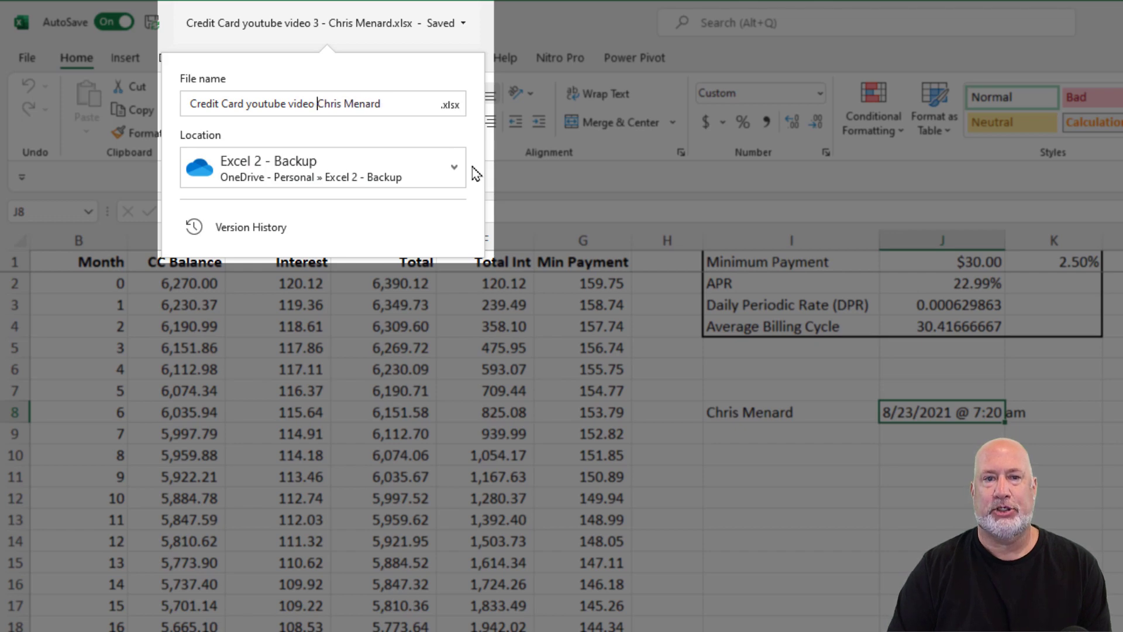
text(by)
key(Return)
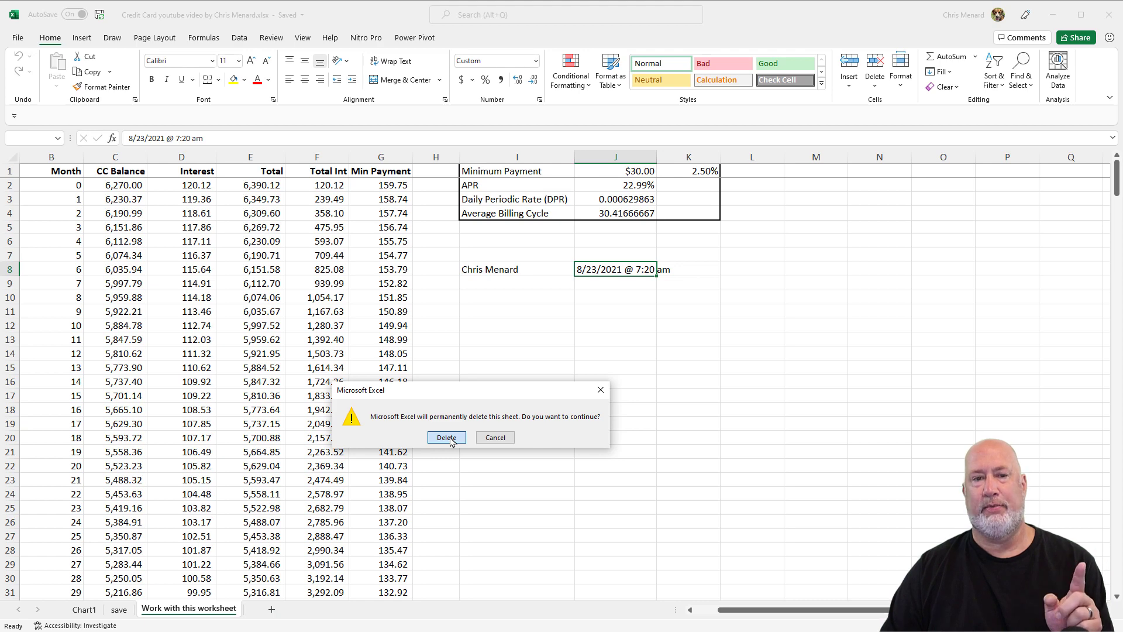
Confirm permanent deletion of the 'Work with this worksheet' sheet.
click(447, 438)
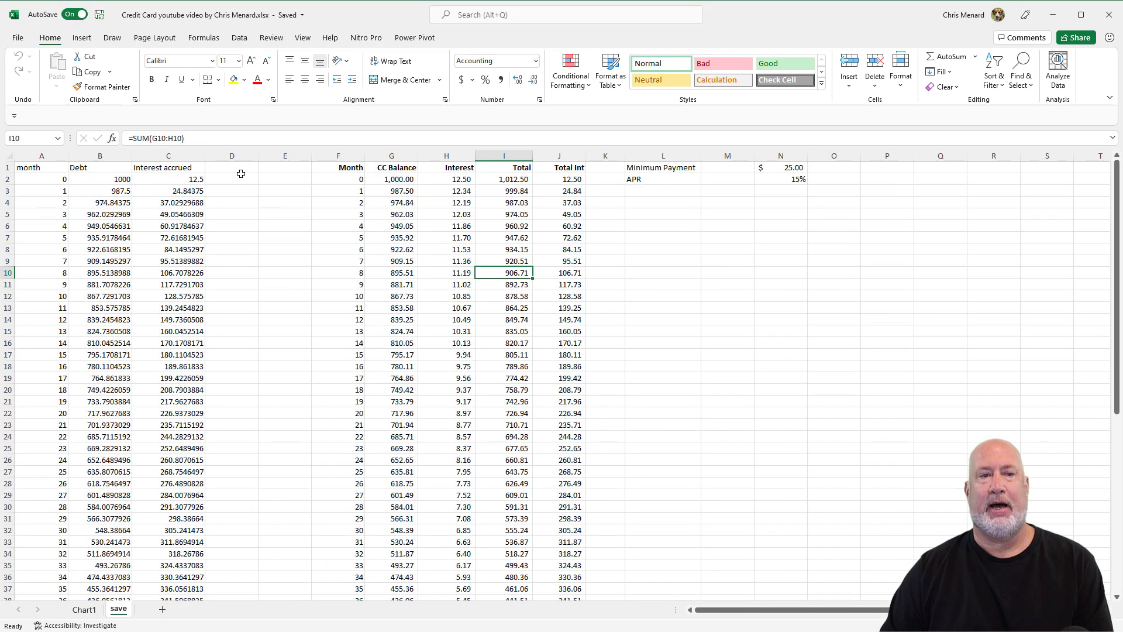
Close the renamed credit card workbook, then reopen it from the Recent files list.
click(18, 38)
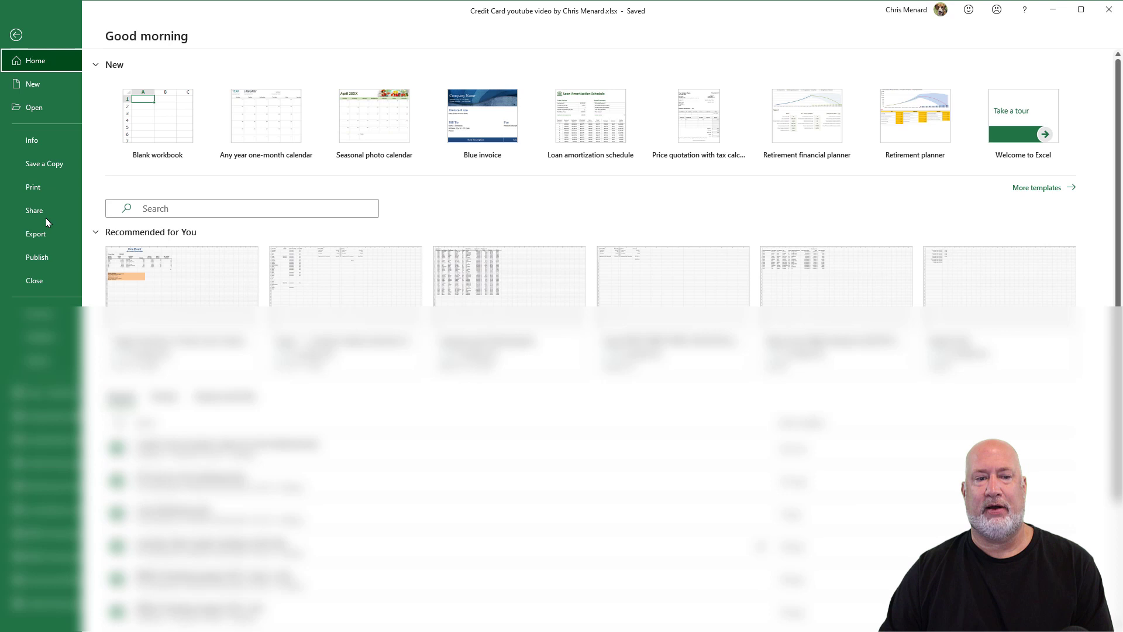
click(34, 281)
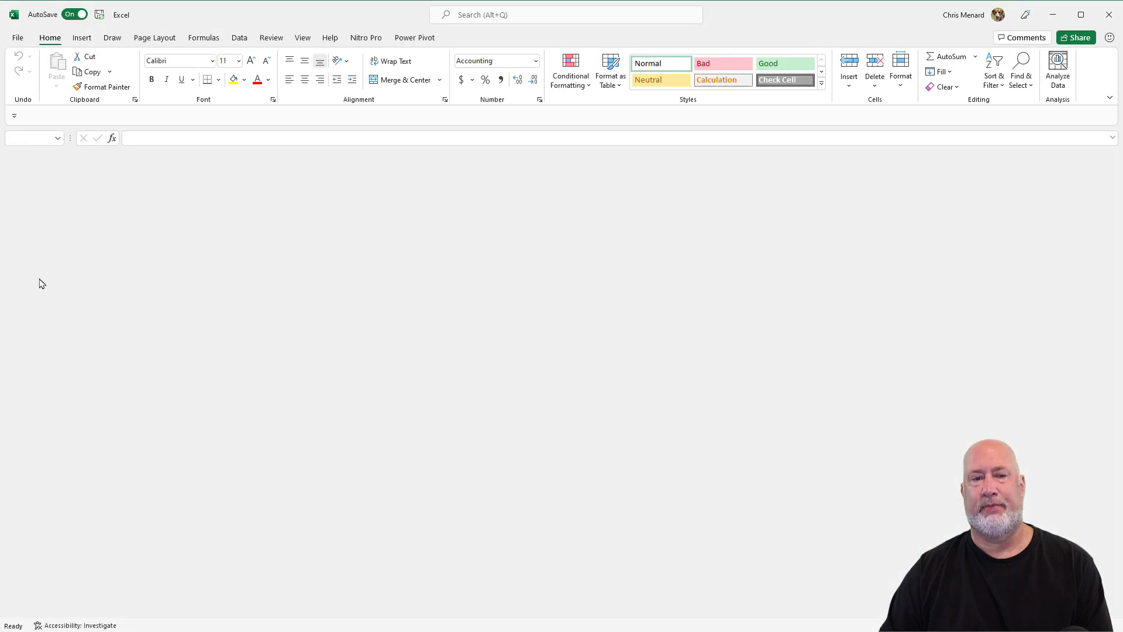
click(18, 38)
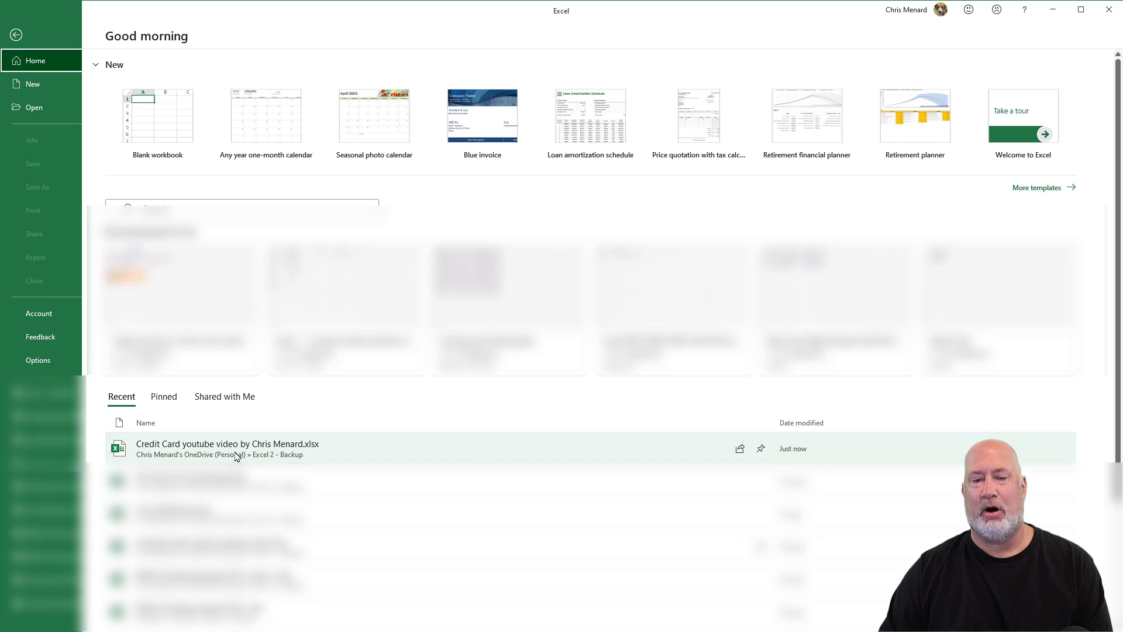
click(285, 456)
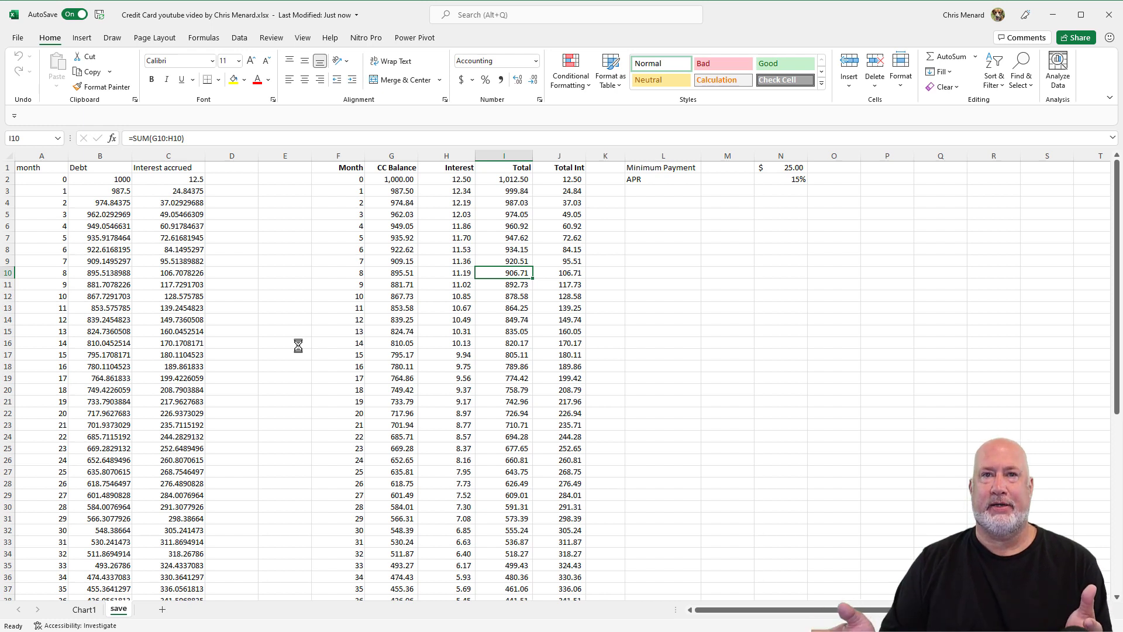
Open the 7:20 AM entry in Version History and restore it to recover the deleted sheet.
click(231, 19)
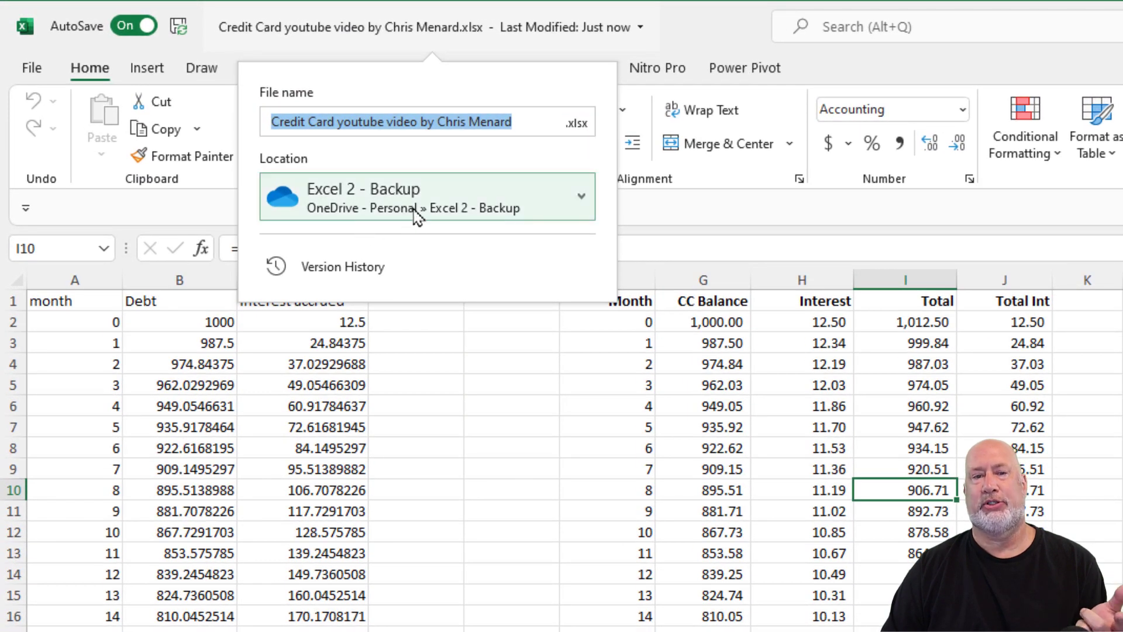
click(354, 271)
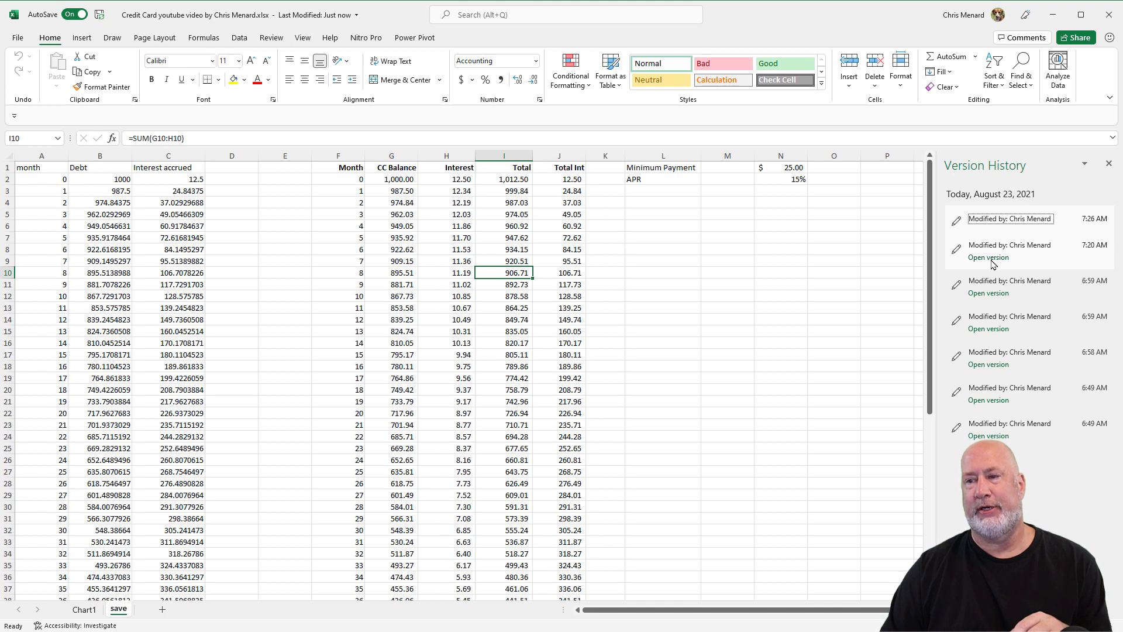
click(992, 261)
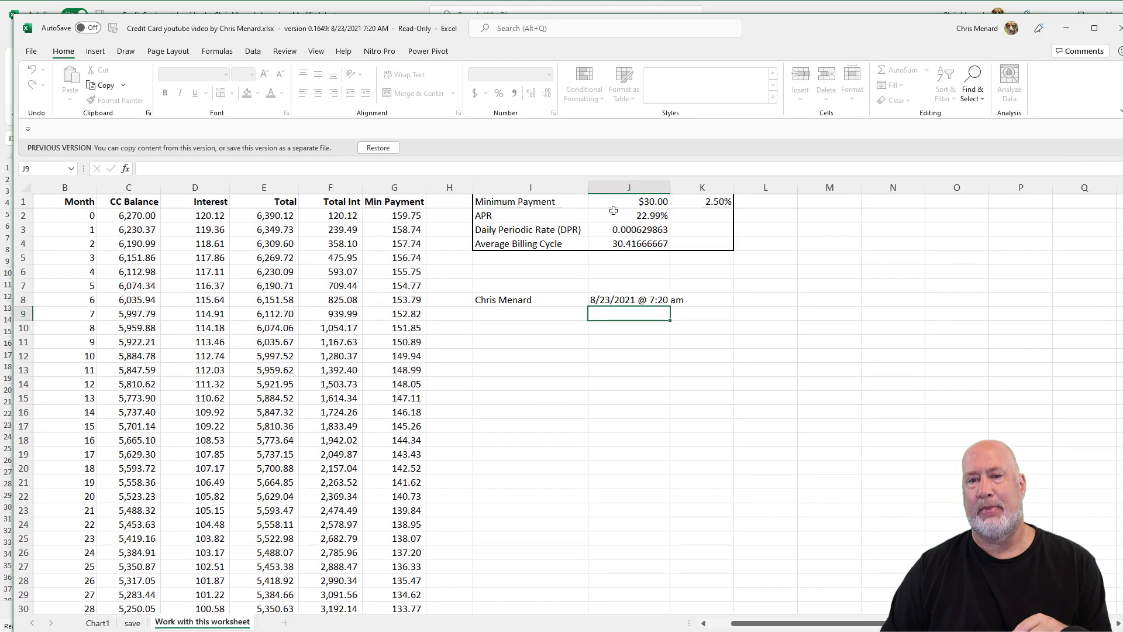
click(369, 147)
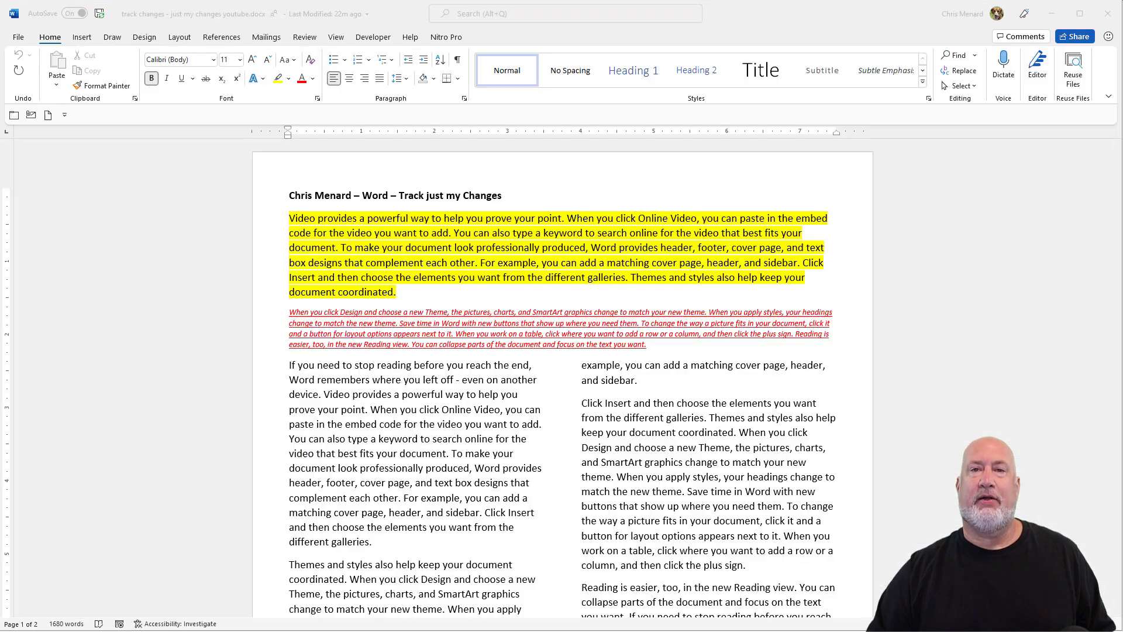
View the Word document's file name and OneDrive location, then switch to Outlook.
click(211, 14)
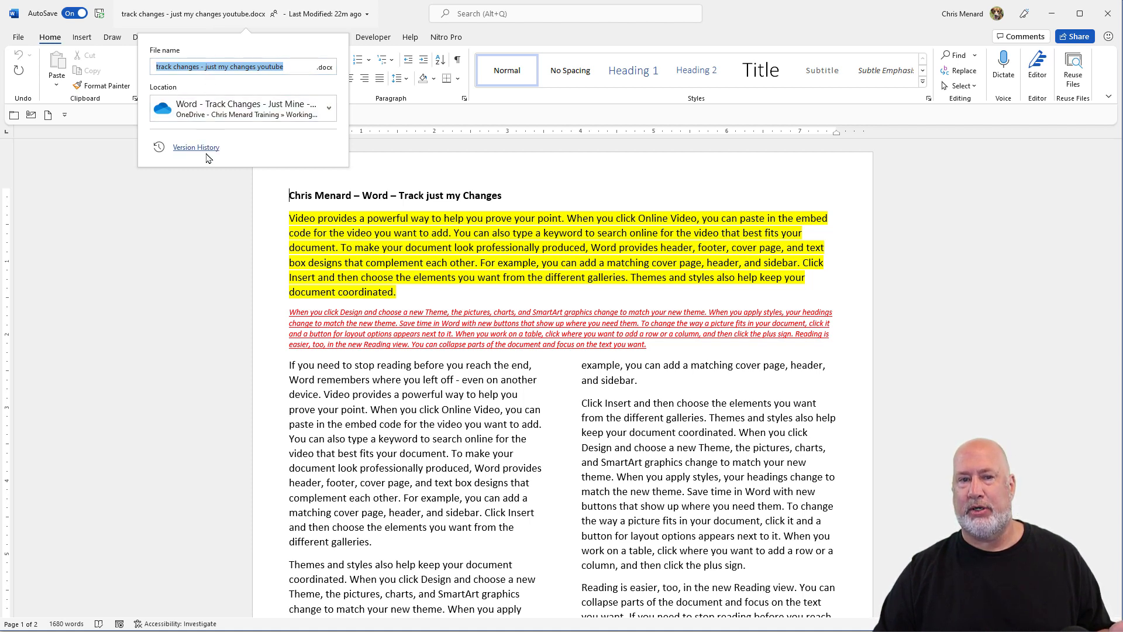
click(432, 253)
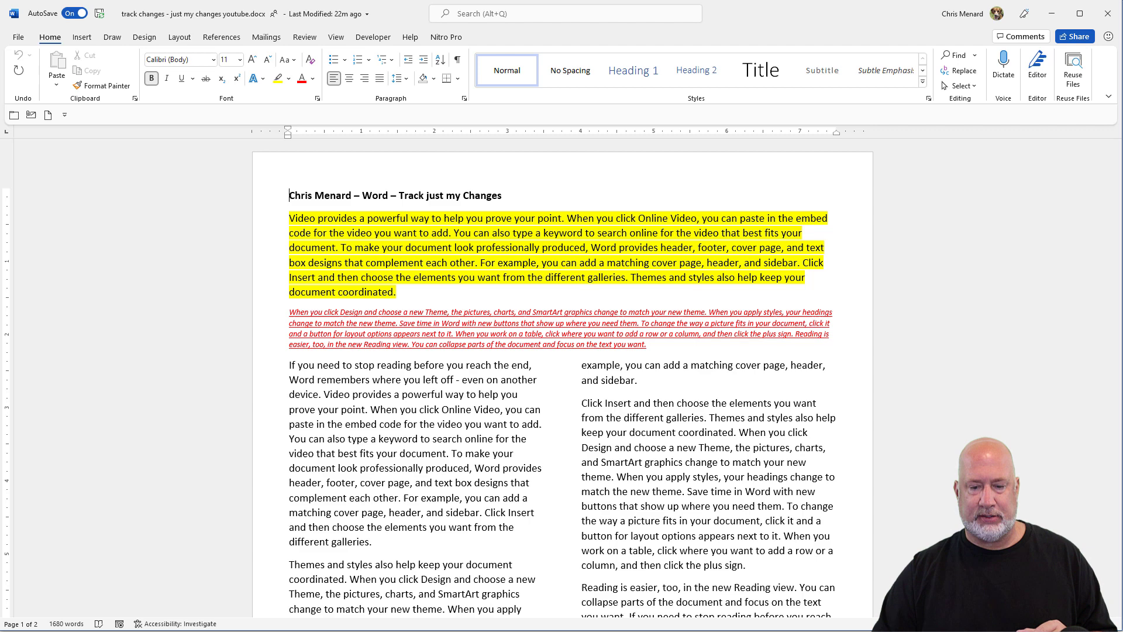
key(alt+Tab)
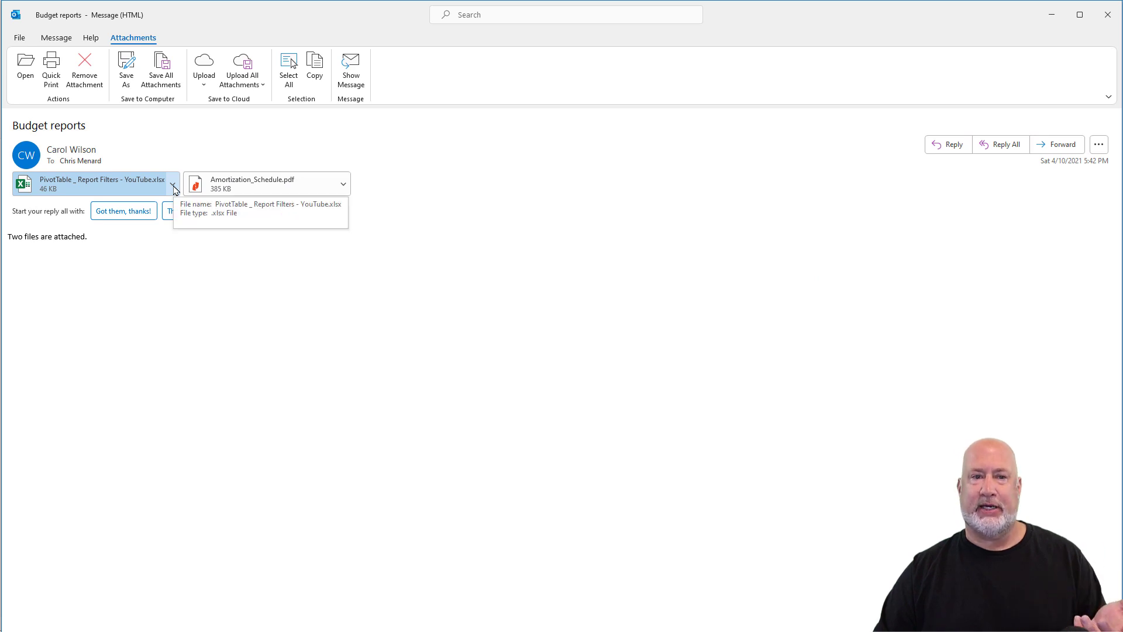
Open the options menu for the Excel attachment in the Budget reports email.
click(173, 186)
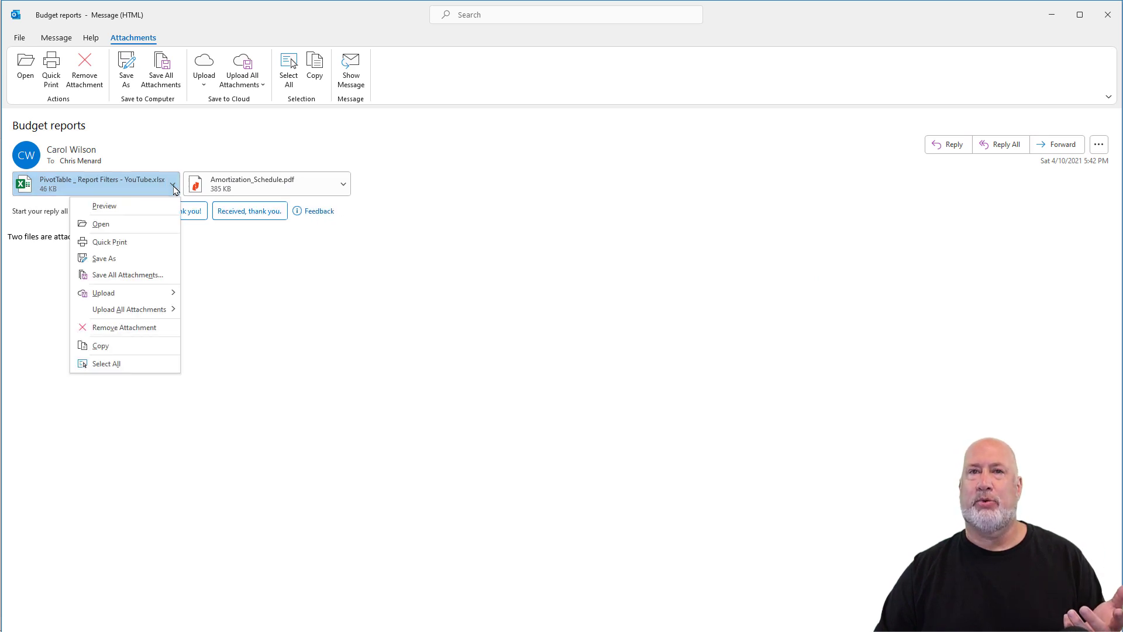